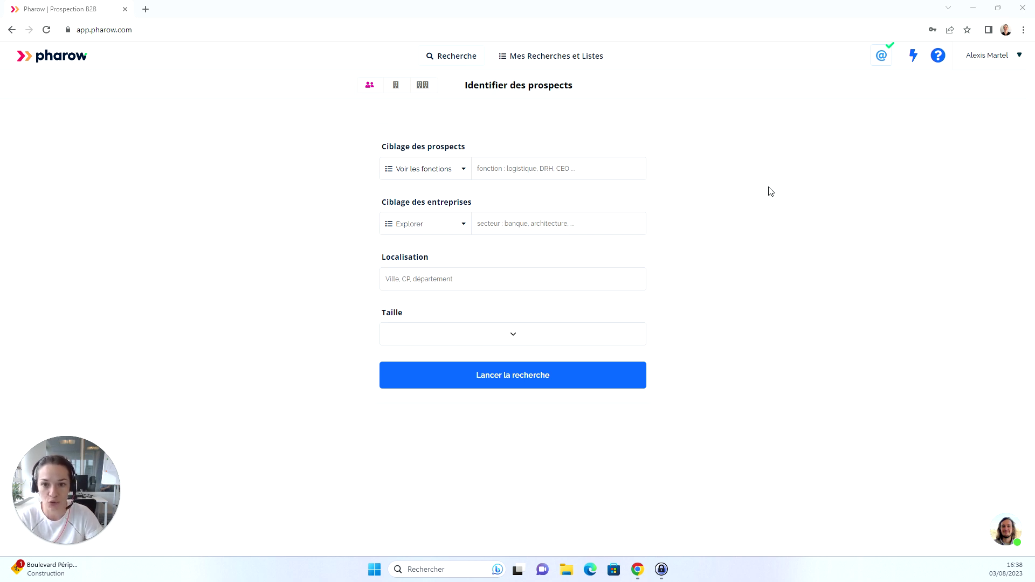
# Run a single-company search for Playplay
pyautogui.click(397, 86)
pyautogui.click(398, 87)
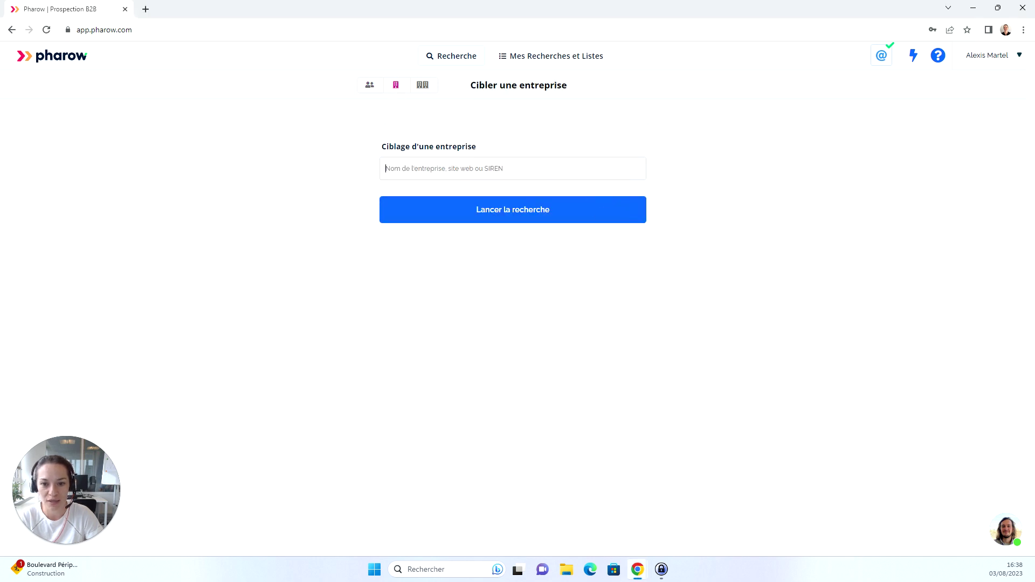
pyautogui.write('playpla')
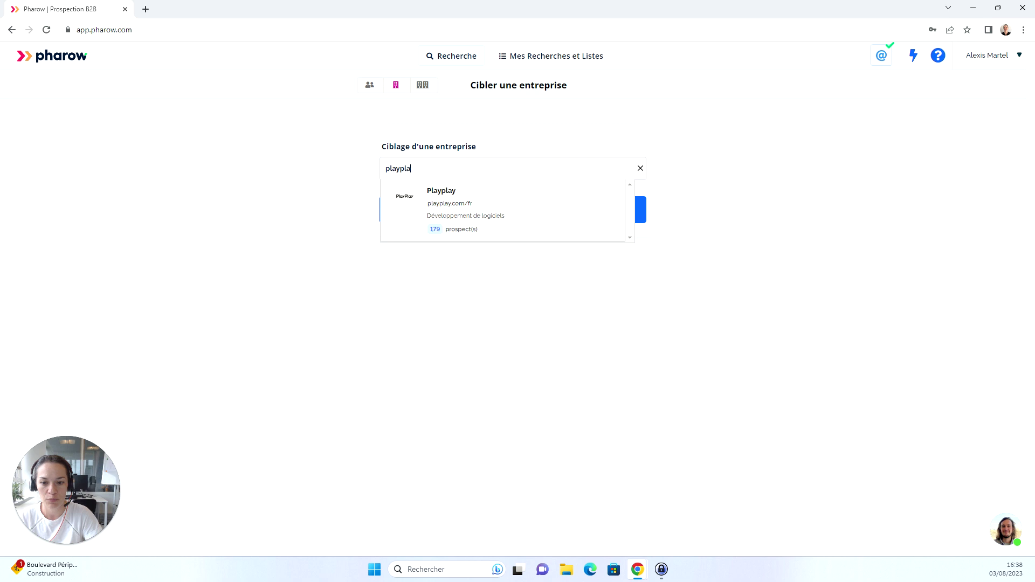
pyautogui.click(469, 204)
pyautogui.click(482, 209)
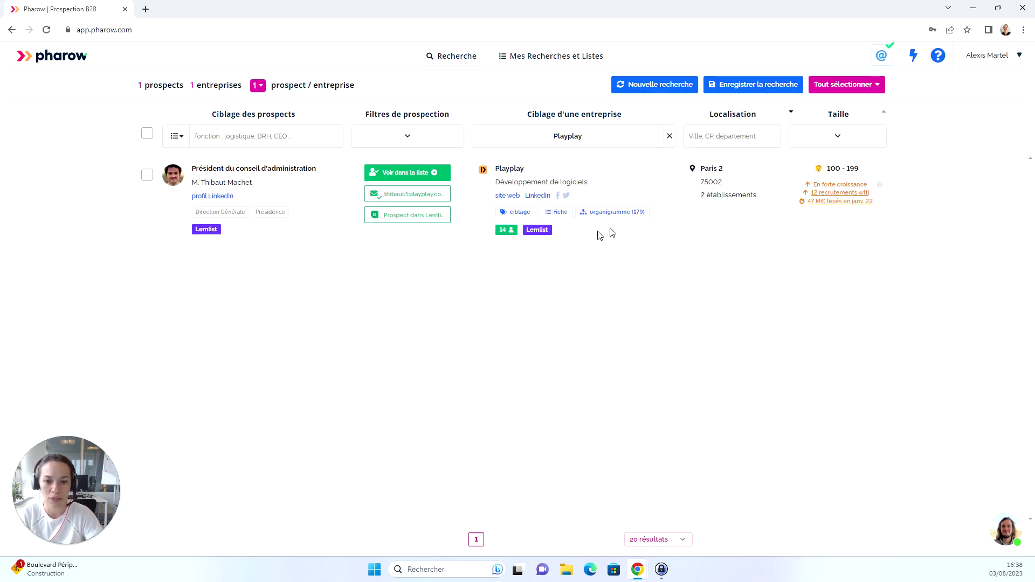
# Examine the targeting keywords associated with Playplay, from its activities and themes through the magic filters
pyautogui.click(529, 219)
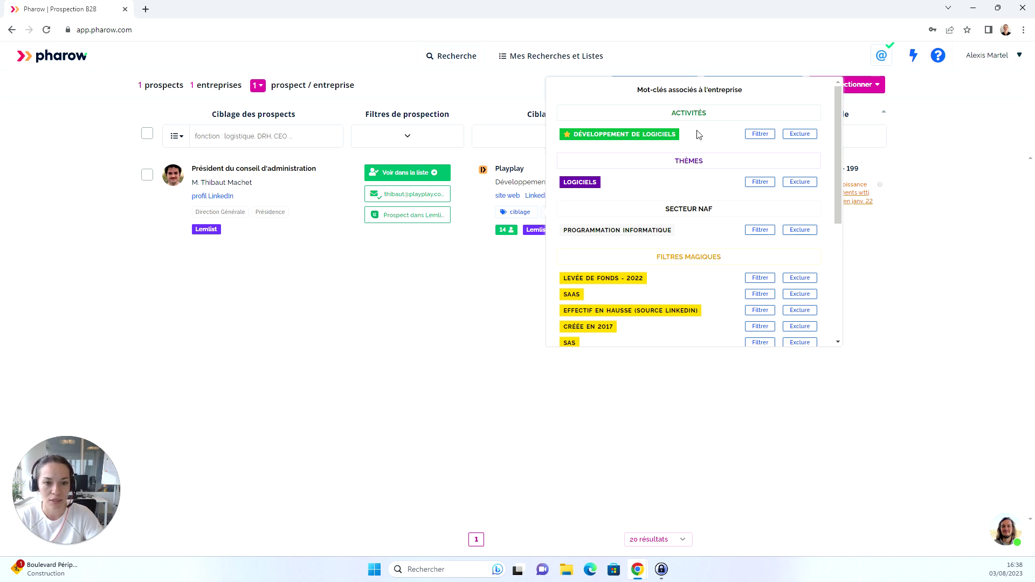
pyautogui.scroll(-2, 718, 183)
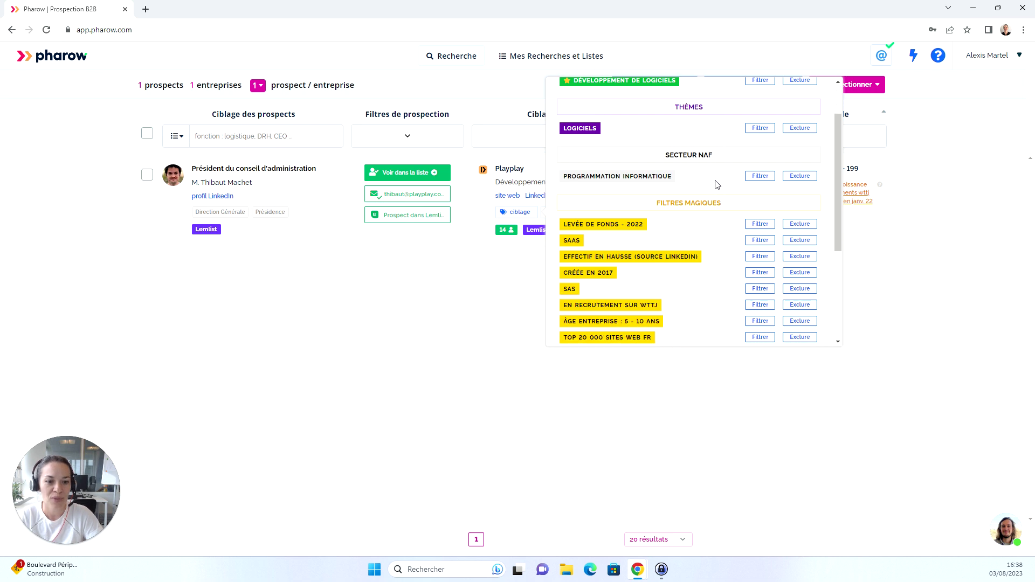
pyautogui.scroll(-1, 720, 212)
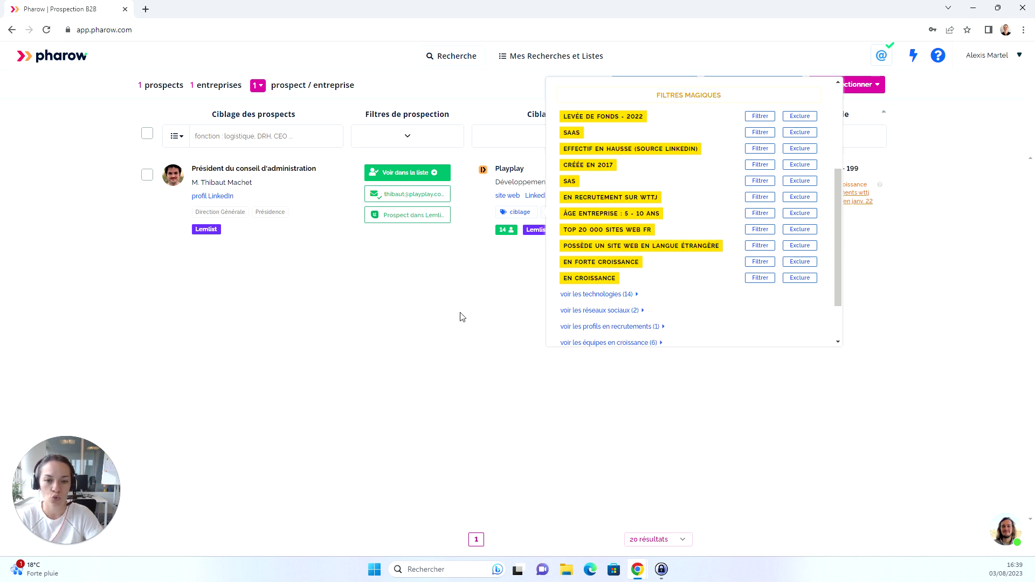
pyautogui.click(666, 428)
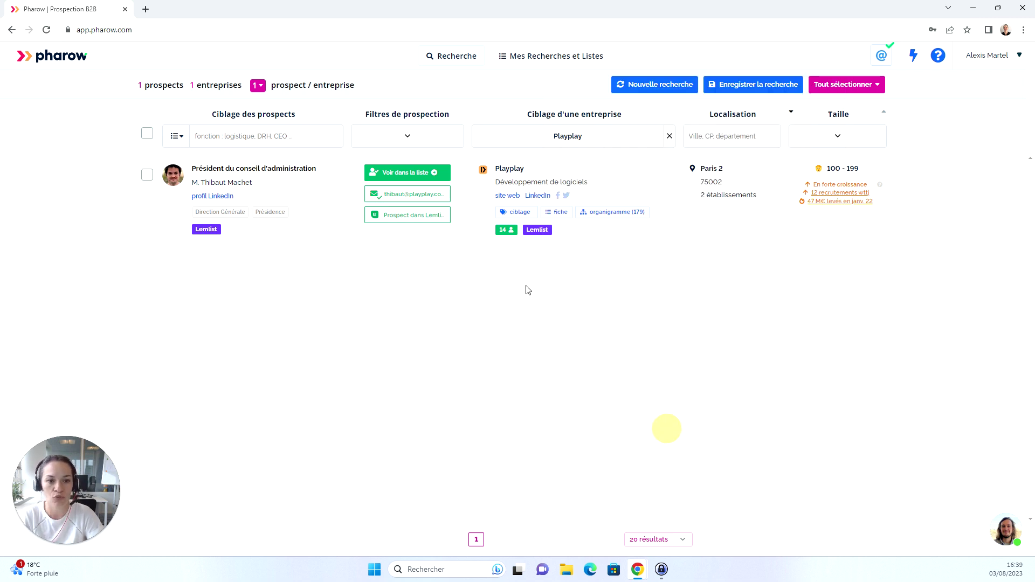
# Start a new prospect search and add the activity Développement de logiciels to the company targeting
pyautogui.click(681, 85)
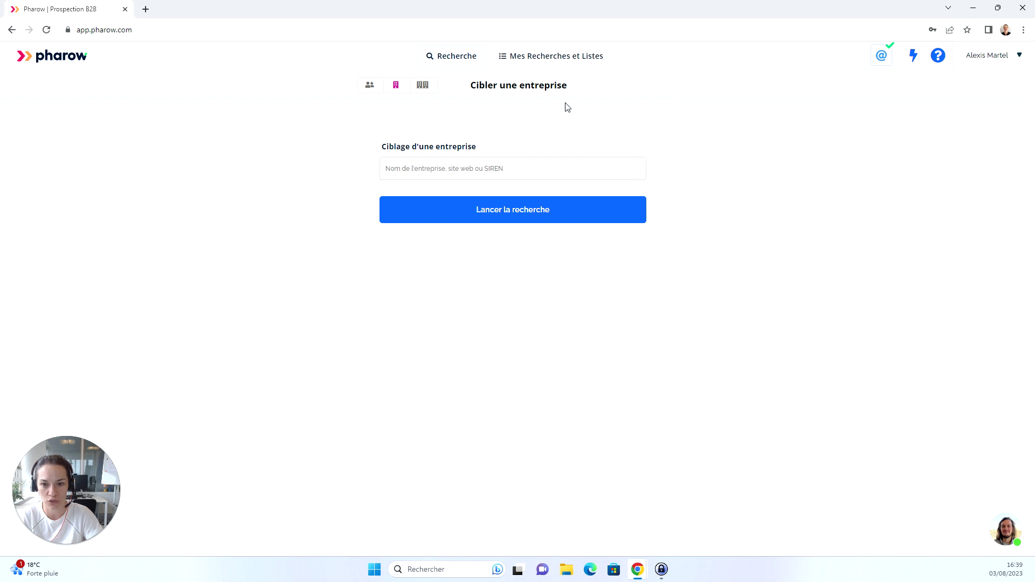
pyautogui.click(370, 86)
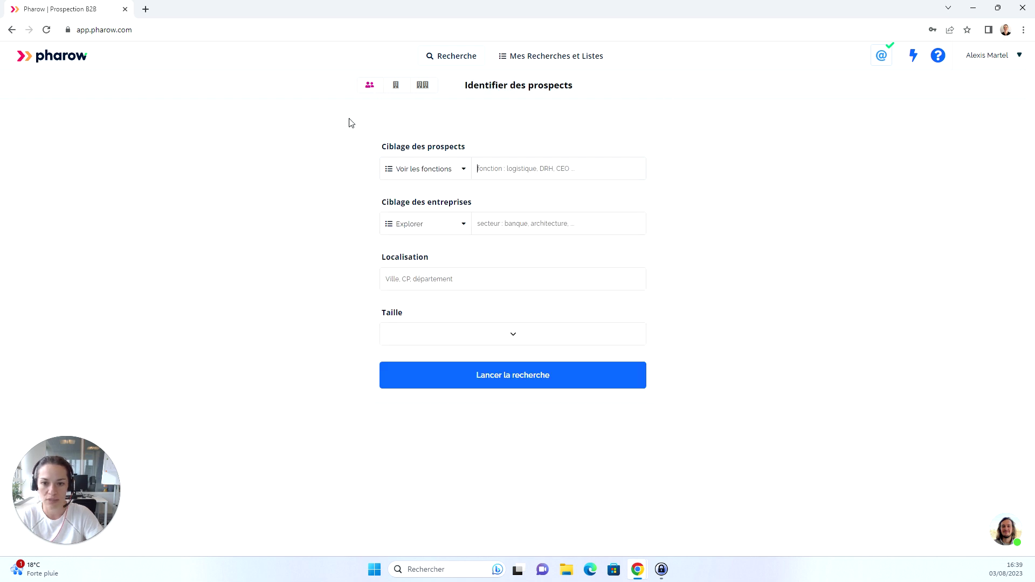
pyautogui.click(416, 224)
pyautogui.write('l')
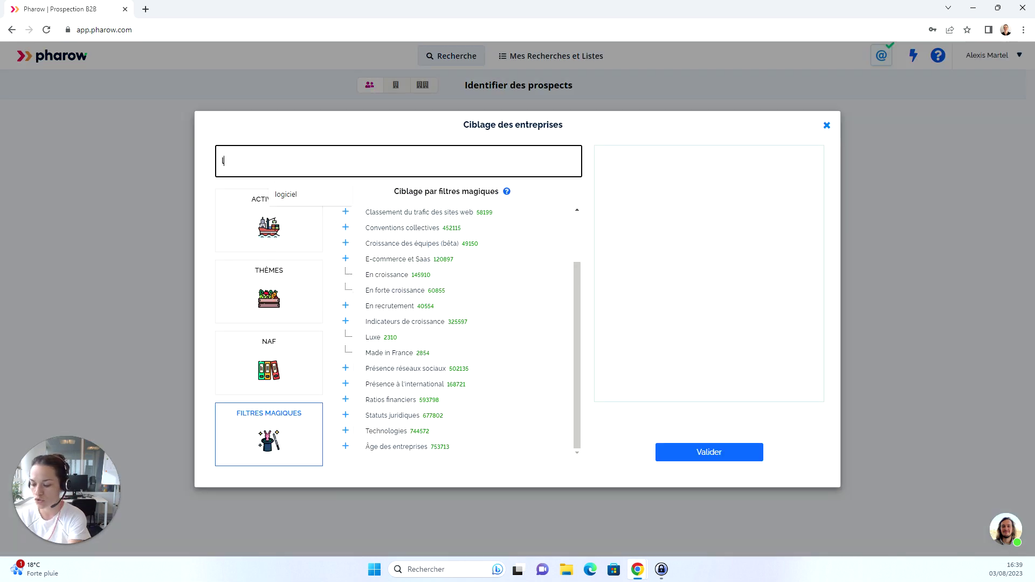
pyautogui.write('ogici')
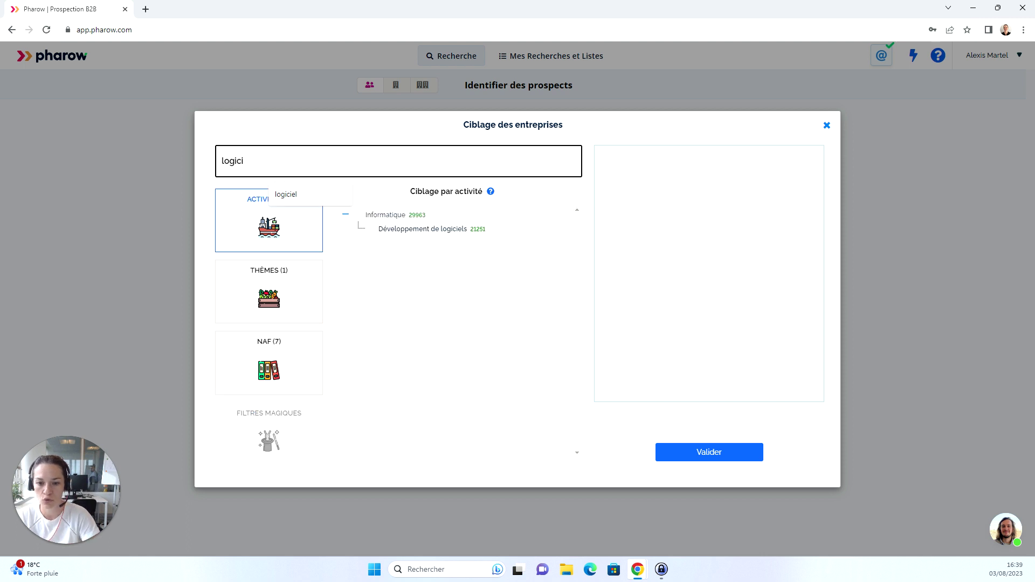
pyautogui.click(370, 229)
# Find the SaaS magic filter and add it to the company targeting
pyautogui.moveTo(244, 161); pyautogui.dragTo(211, 161)
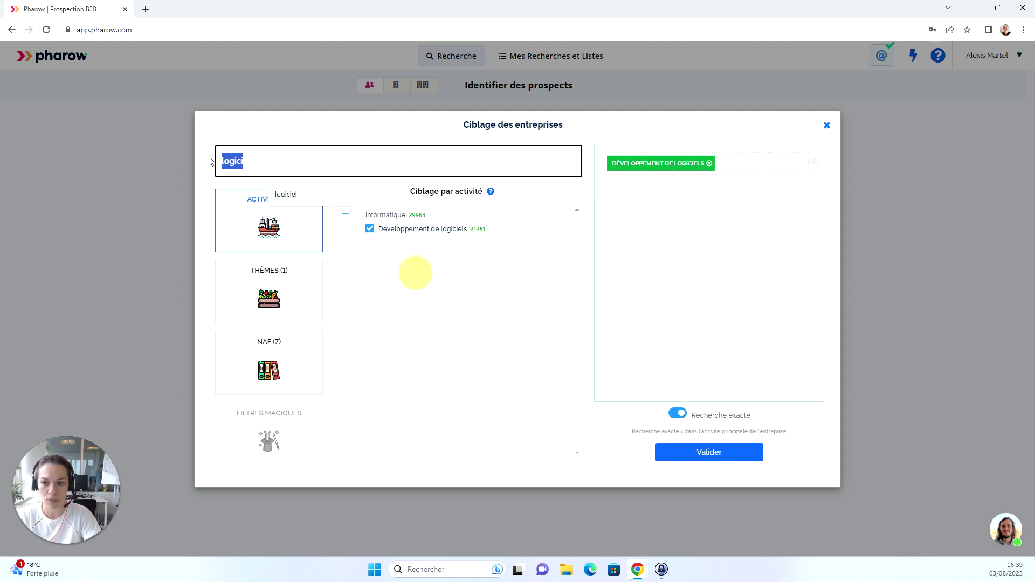
pyautogui.write('saad')
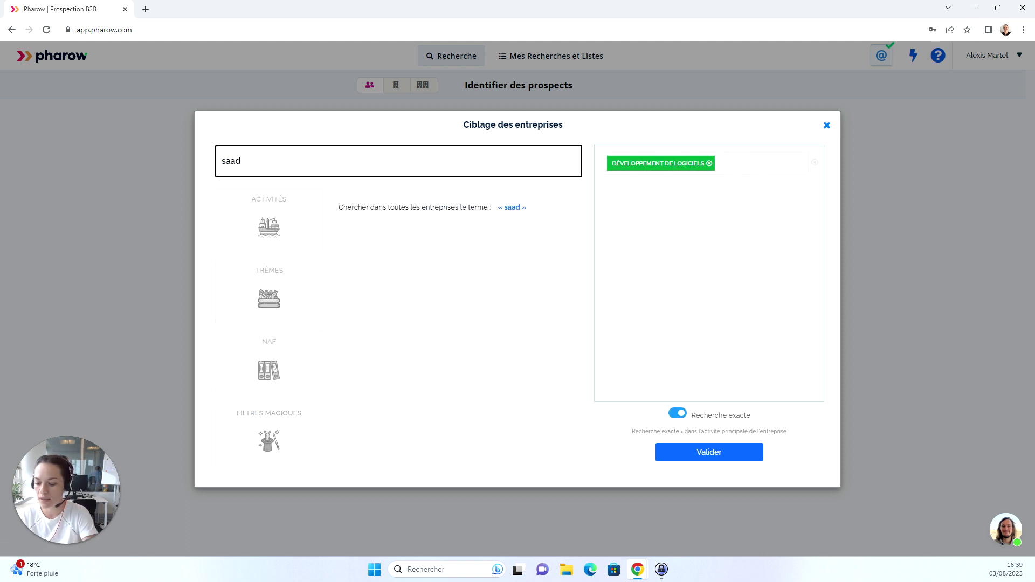
pyautogui.press('BackSpace')
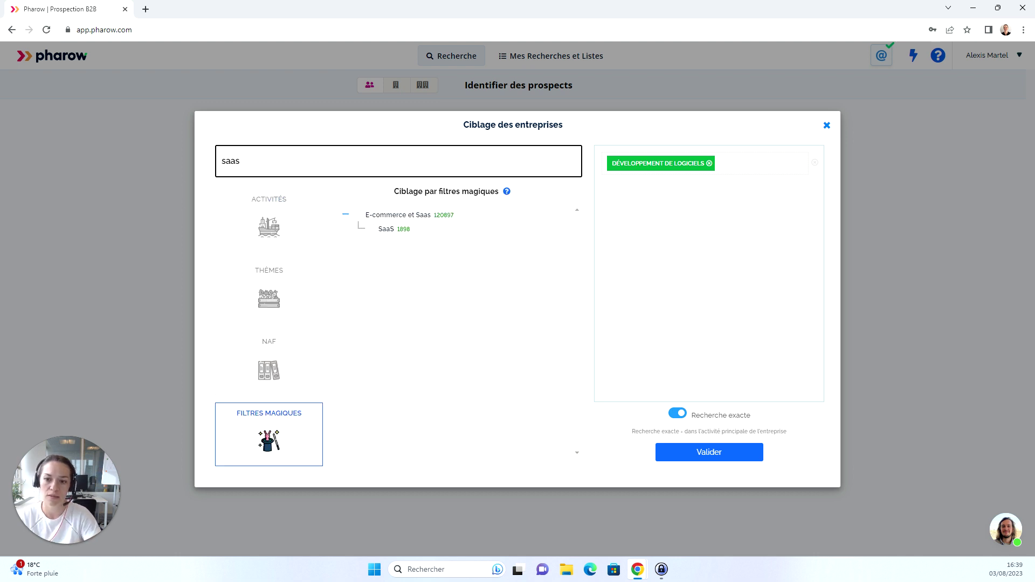
pyautogui.click(370, 228)
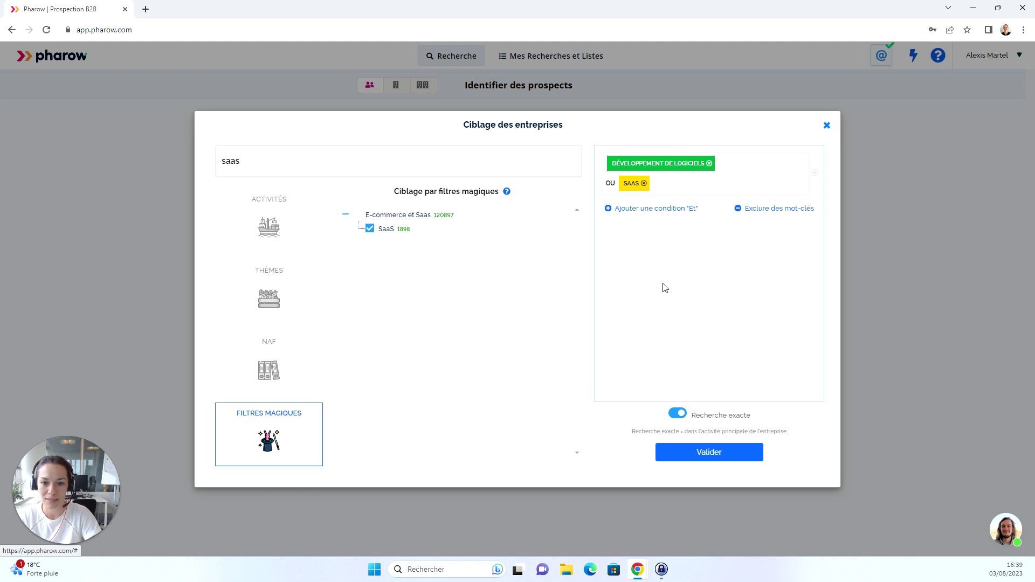
# Look up "levée" and add the Levée de fonds magic filter covering 2018 to 2023
pyautogui.click(487, 284)
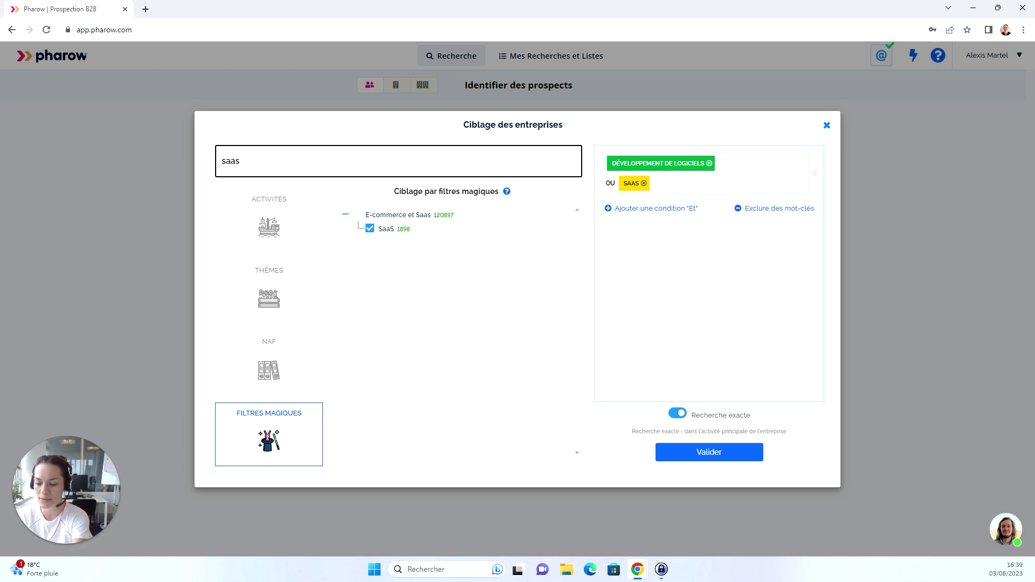
pyautogui.press('BackSpace')
pyautogui.press('BackSpace')
pyautogui.press('BackSpace')
pyautogui.write('leve')
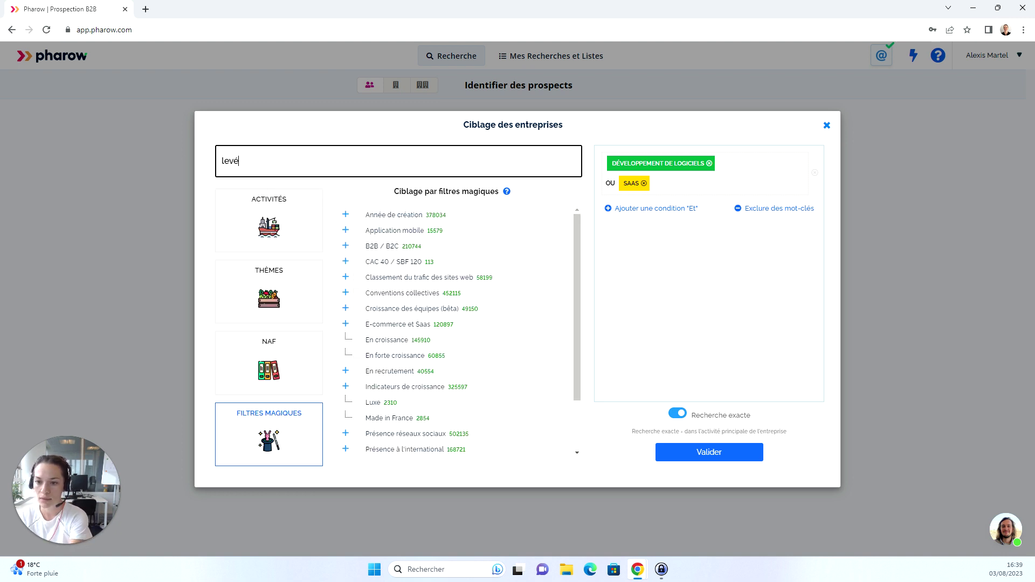
pyautogui.press('BackSpace')
pyautogui.write('ée')
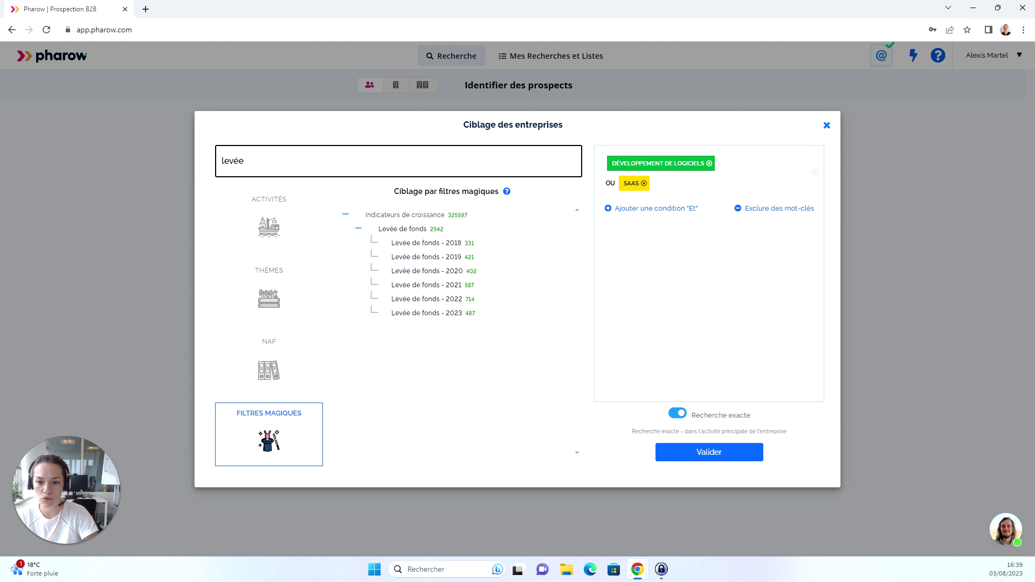
pyautogui.click(370, 229)
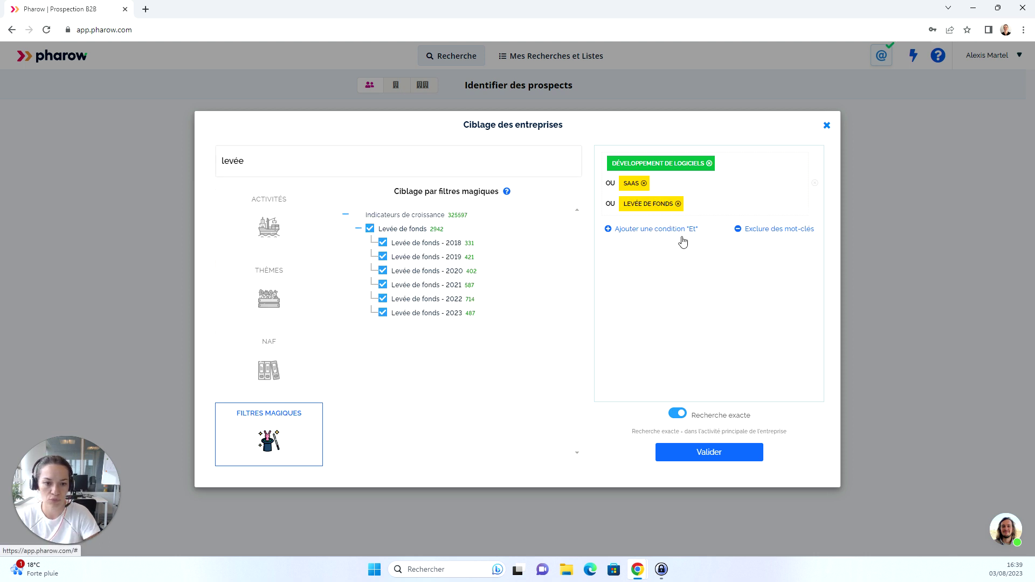
# Separate Développement de logiciels, SaaS and Levée de fonds into three "ET" conditions, validate the targeting and run the search
pyautogui.click(680, 232)
pyautogui.moveTo(632, 184); pyautogui.dragTo(643, 240)
pyautogui.click(645, 244)
pyautogui.moveTo(650, 184); pyautogui.dragTo(644, 251)
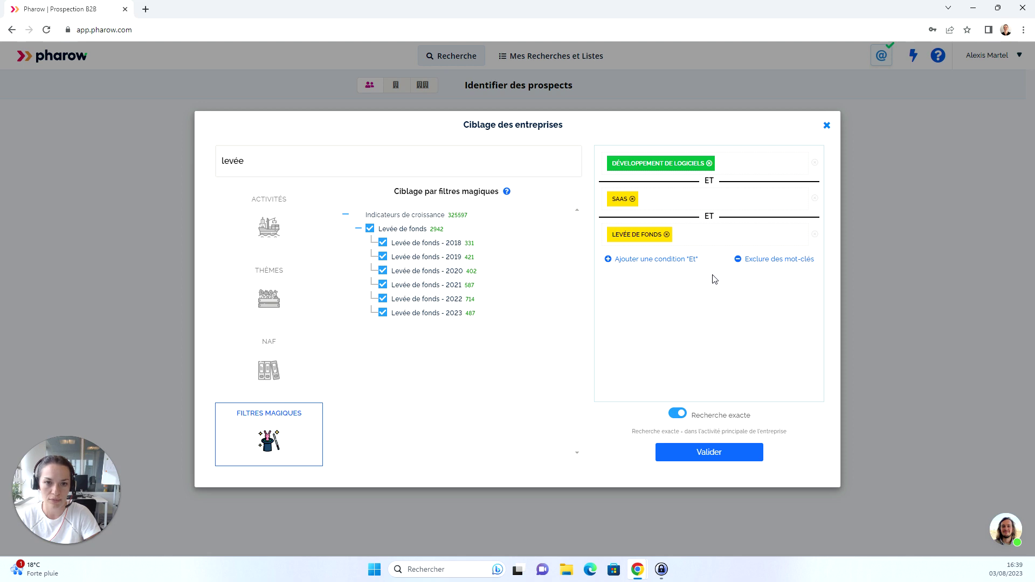
pyautogui.click(740, 456)
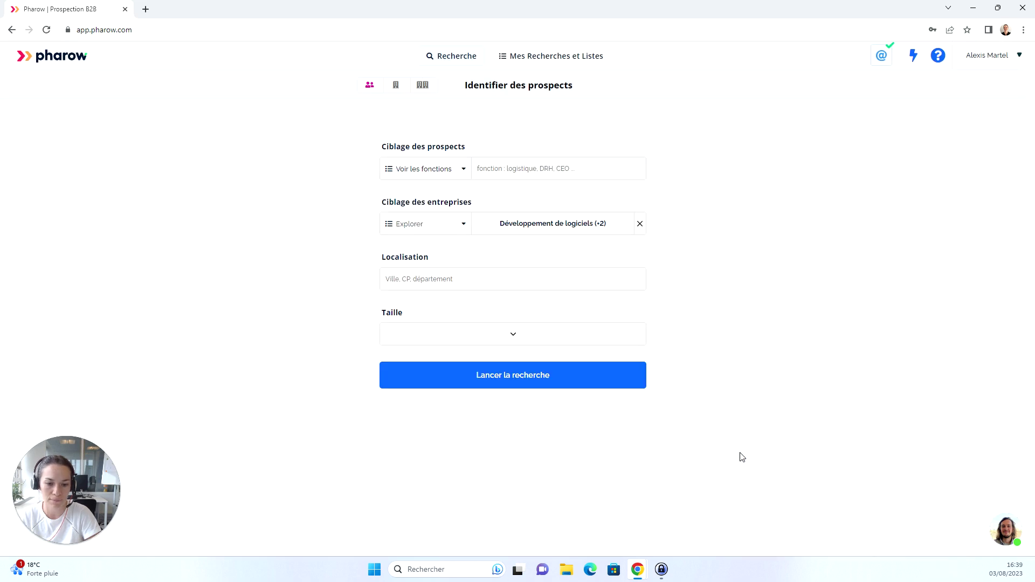
pyautogui.click(580, 381)
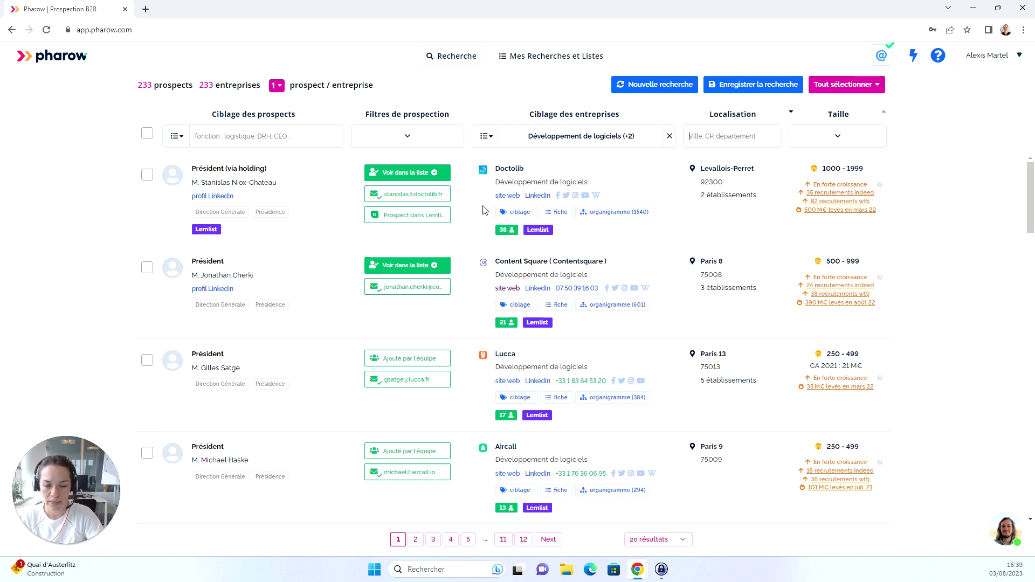
# Add the Crisp Live Chat and Webflow technology filters to the company targeting
pyautogui.click(488, 138)
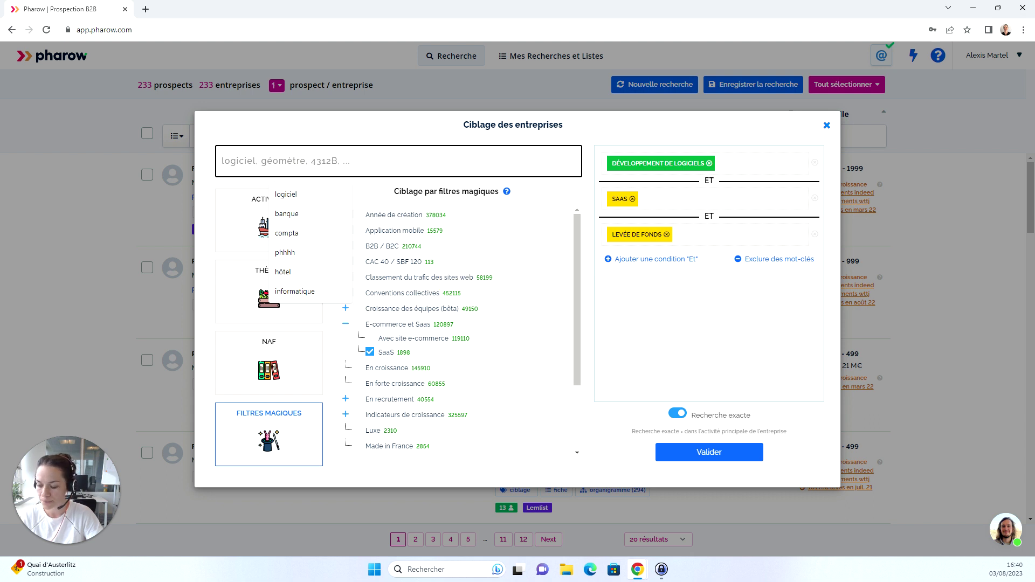
pyautogui.write('crisp')
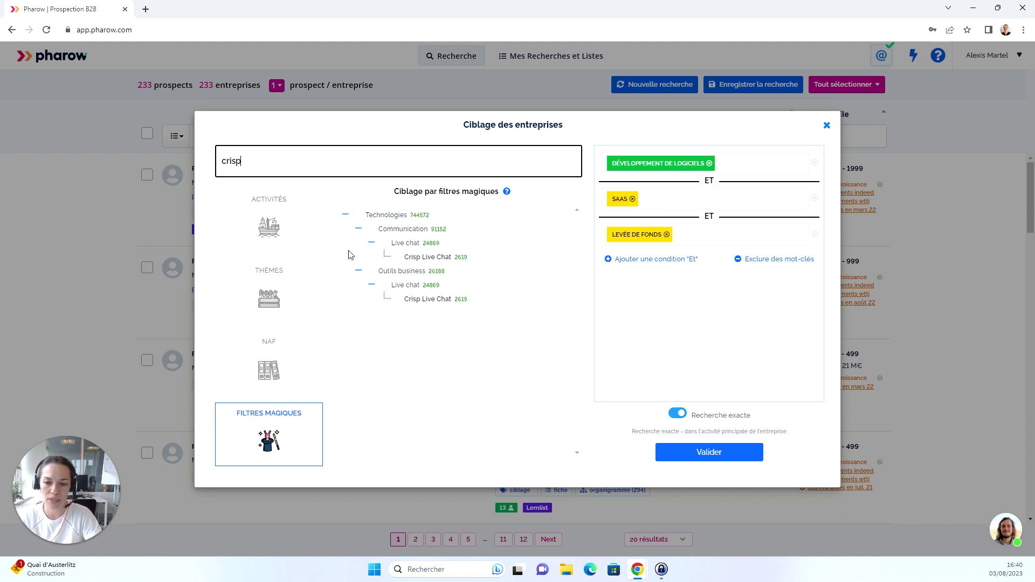
pyautogui.click(396, 257)
pyautogui.moveTo(243, 161); pyautogui.dragTo(198, 153)
pyautogui.write('we')
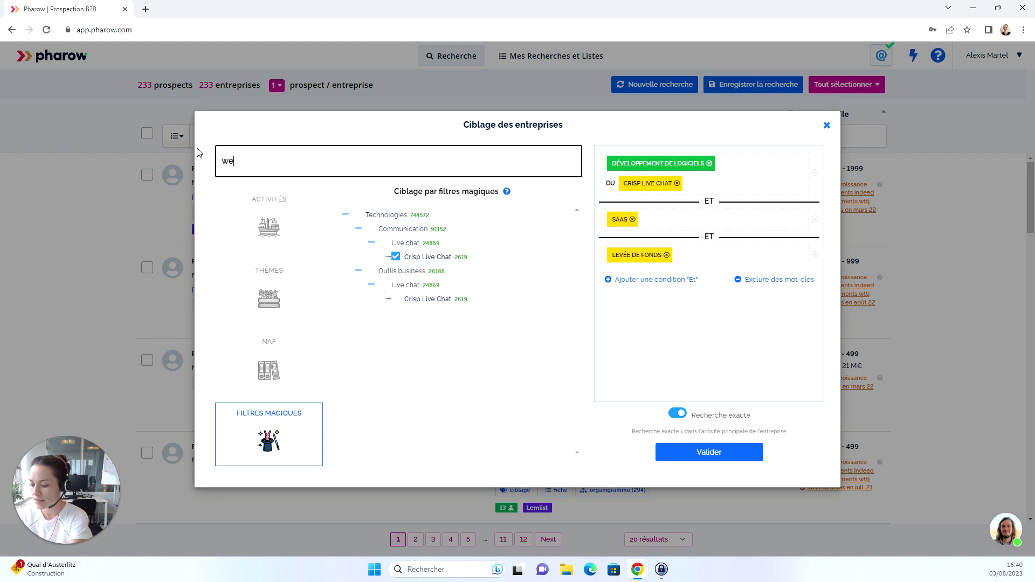
pyautogui.write('bflow')
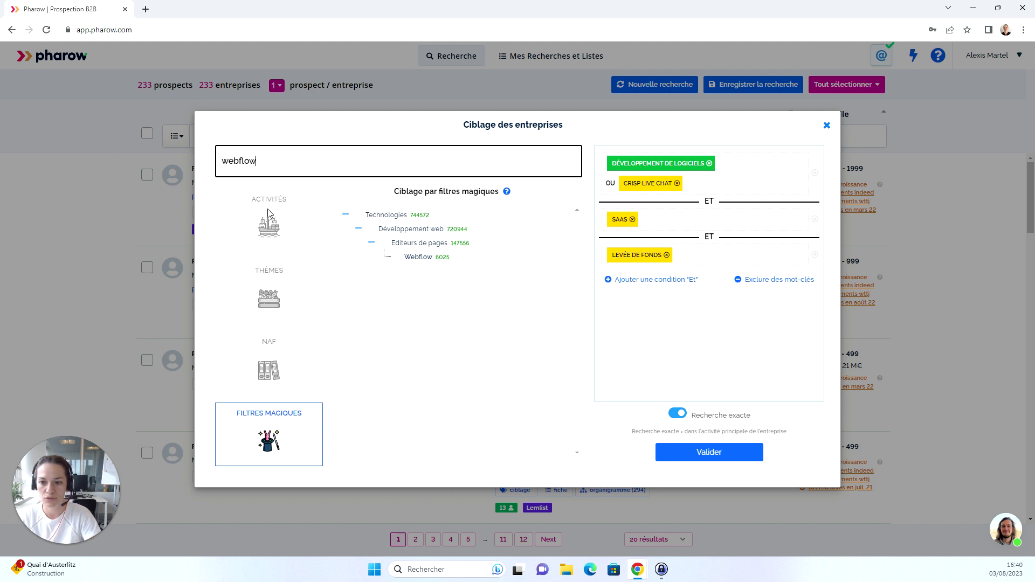
pyautogui.click(397, 260)
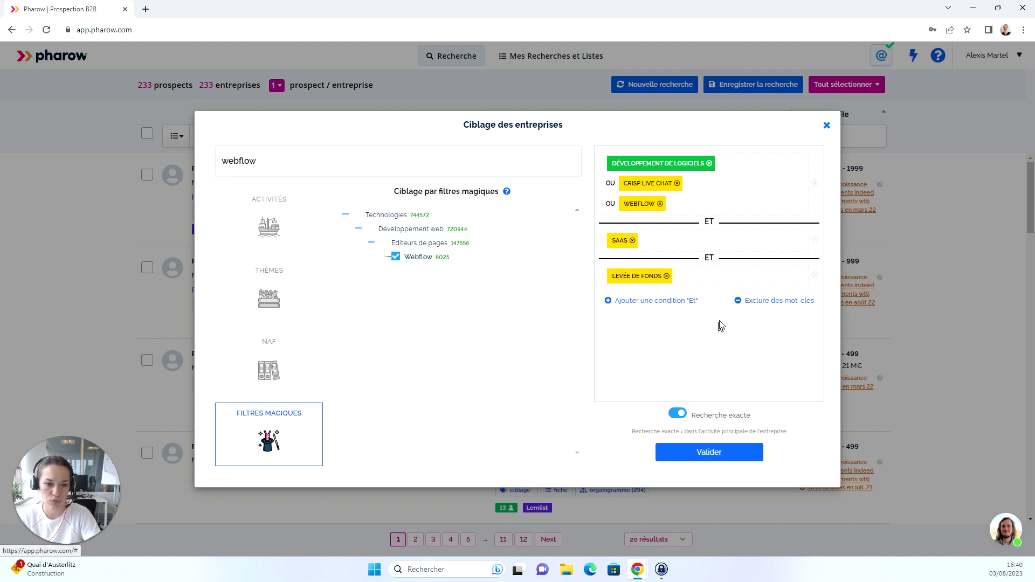
# Group Webflow and Crisp Live Chat as "OU" alternatives in a new "ET" condition and validate the targeting
pyautogui.click(673, 301)
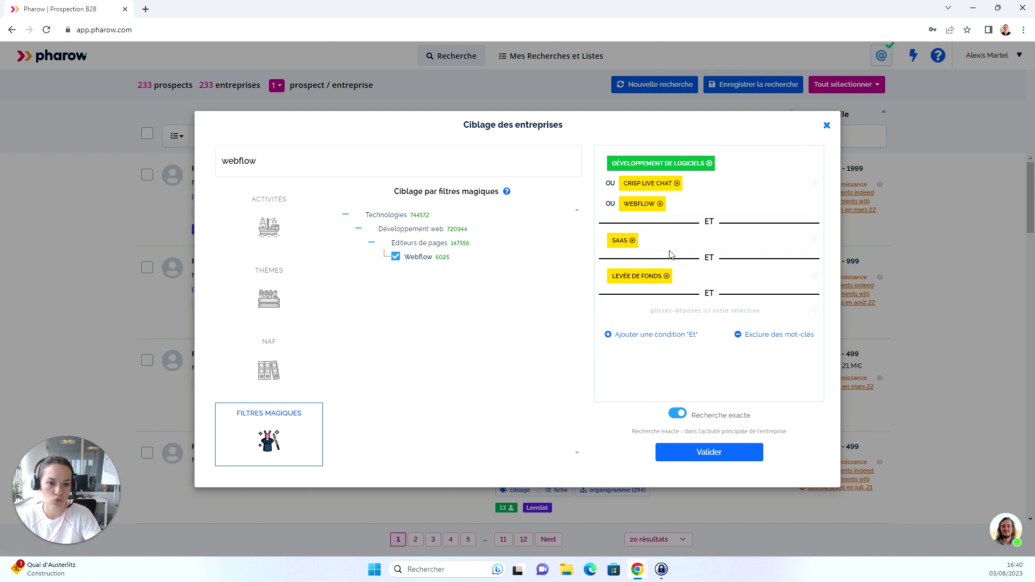
pyautogui.moveTo(643, 205); pyautogui.dragTo(670, 308)
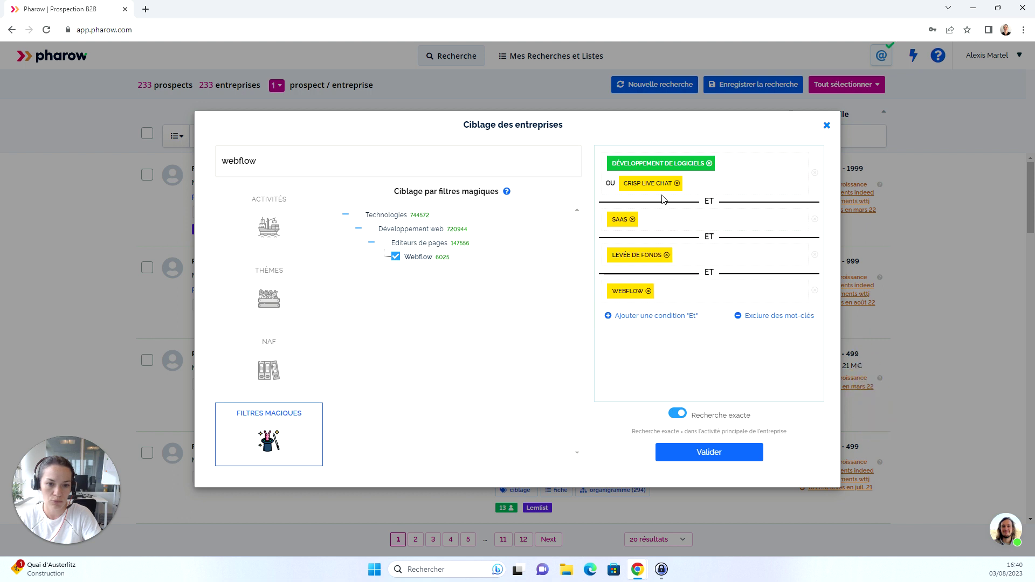
pyautogui.moveTo(649, 183); pyautogui.dragTo(684, 294)
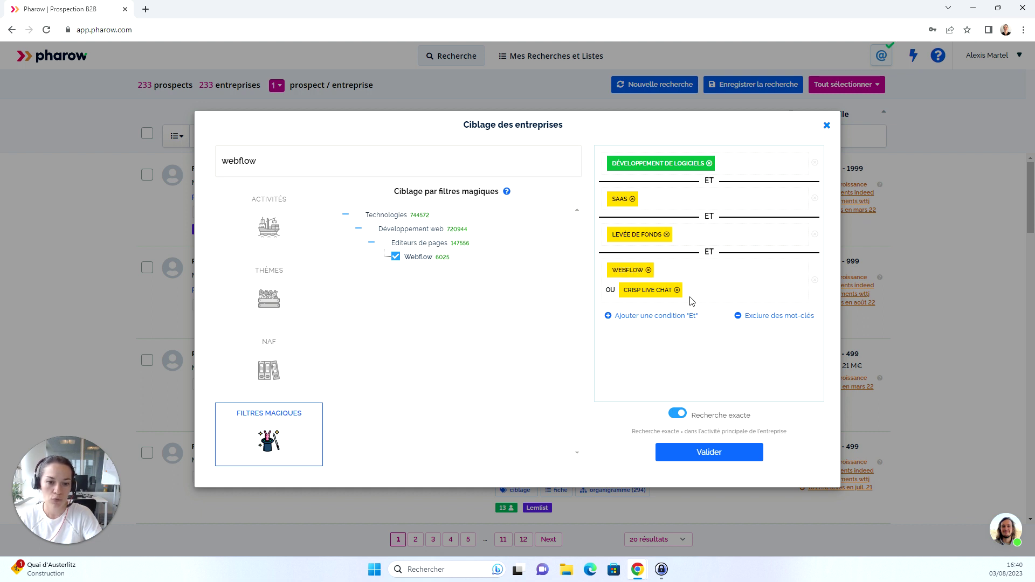
pyautogui.click(726, 456)
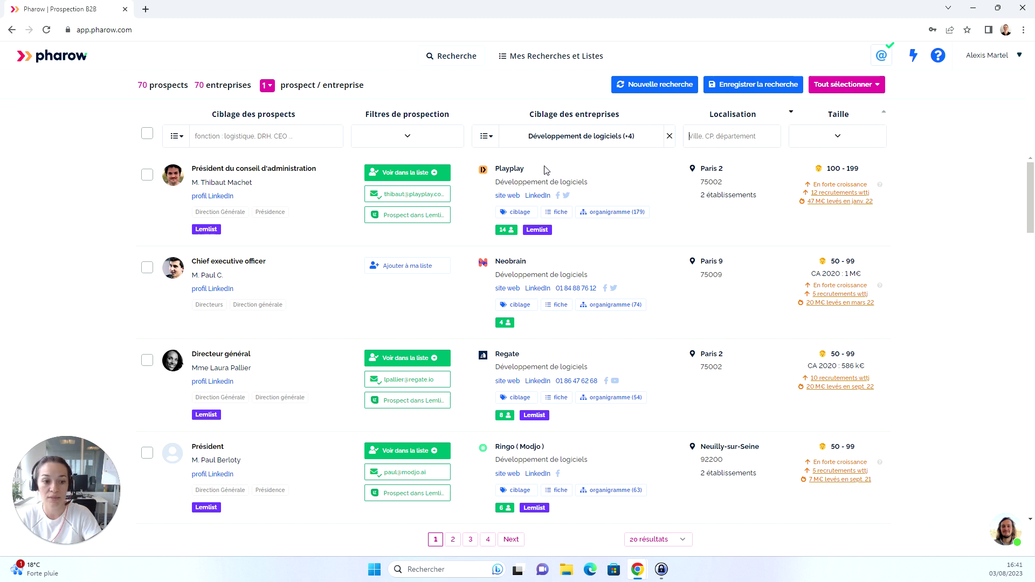
# Examine the company size criteria for headcount, worldwide revenue and number of establishments
pyautogui.click(828, 144)
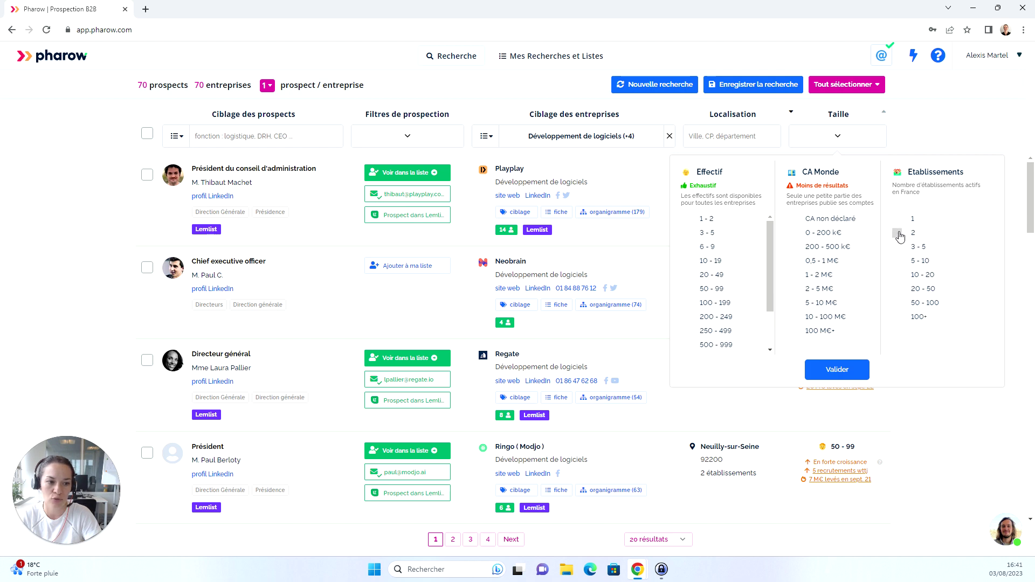
pyautogui.click(936, 122)
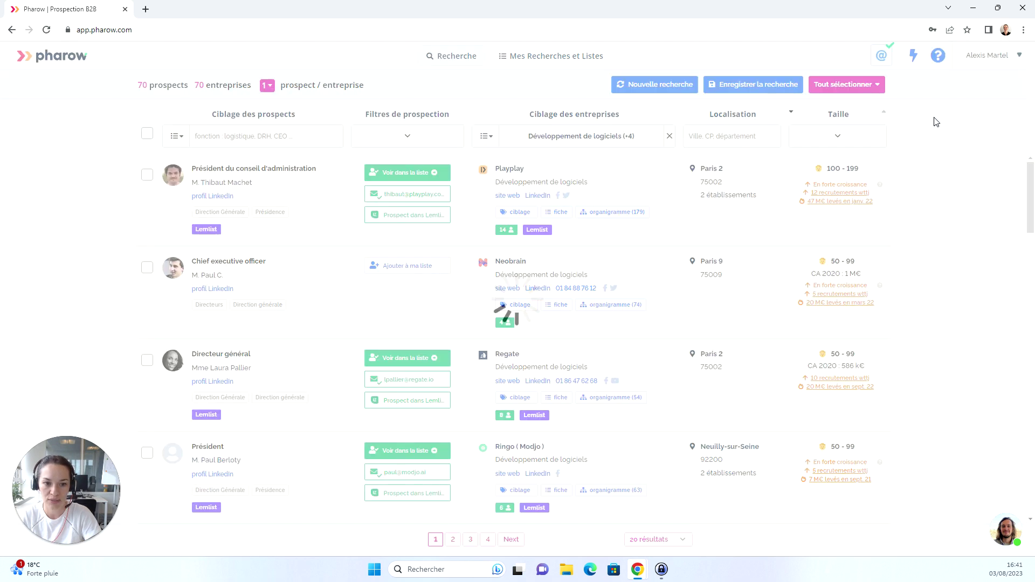
# Add the Année de création filter to the company targeting and review its creation years and the Âge des entreprises ranges
pyautogui.click(486, 140)
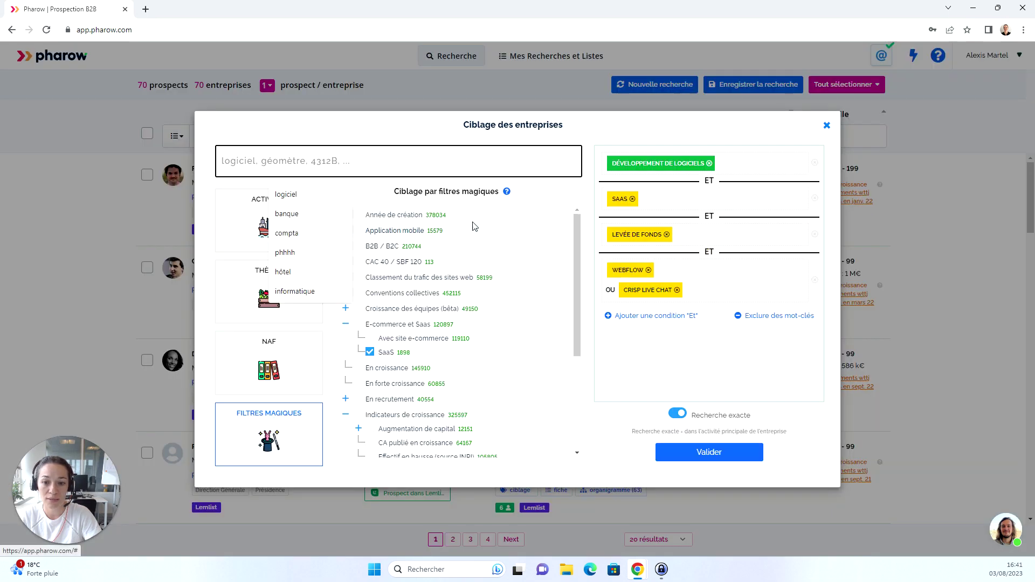
pyautogui.click(455, 216)
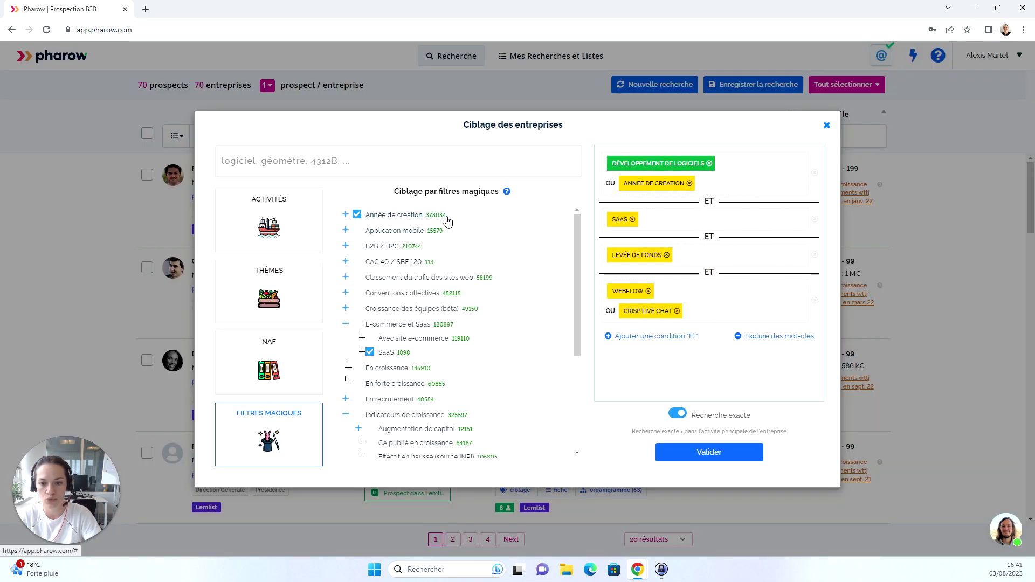
pyautogui.click(346, 215)
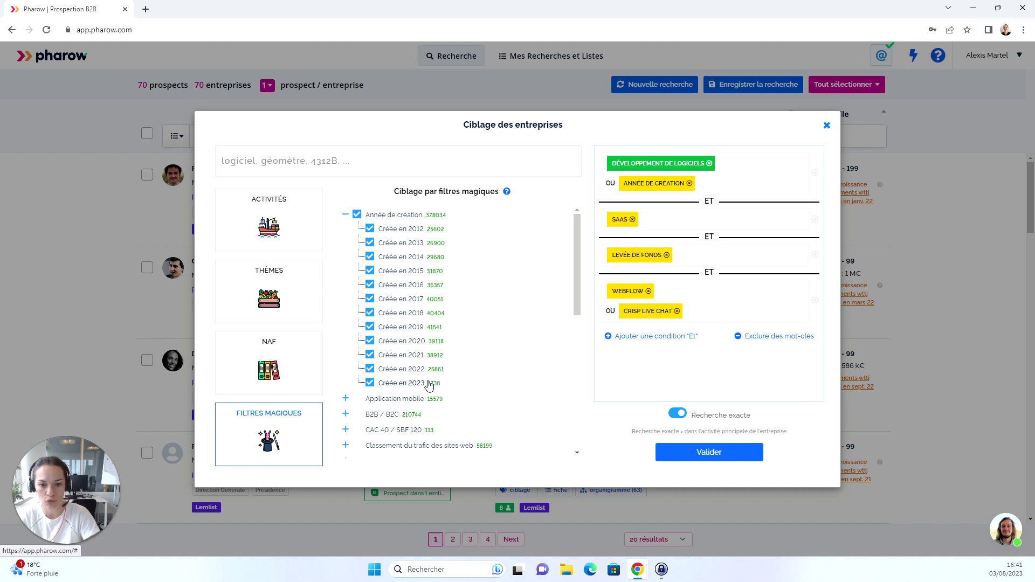
pyautogui.moveTo(586, 346); pyautogui.dragTo(582, 434)
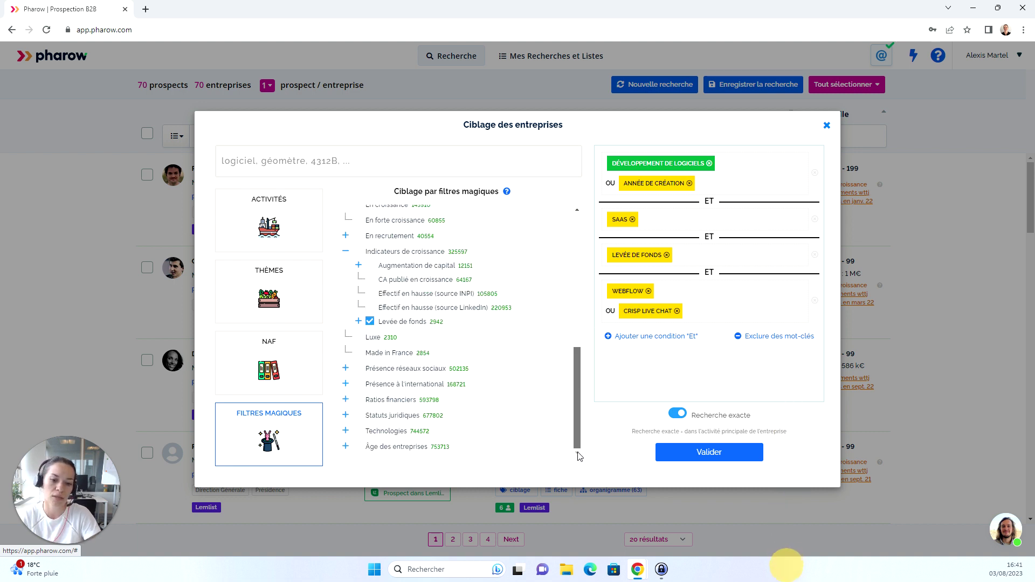
pyautogui.scroll(-2, 436, 415)
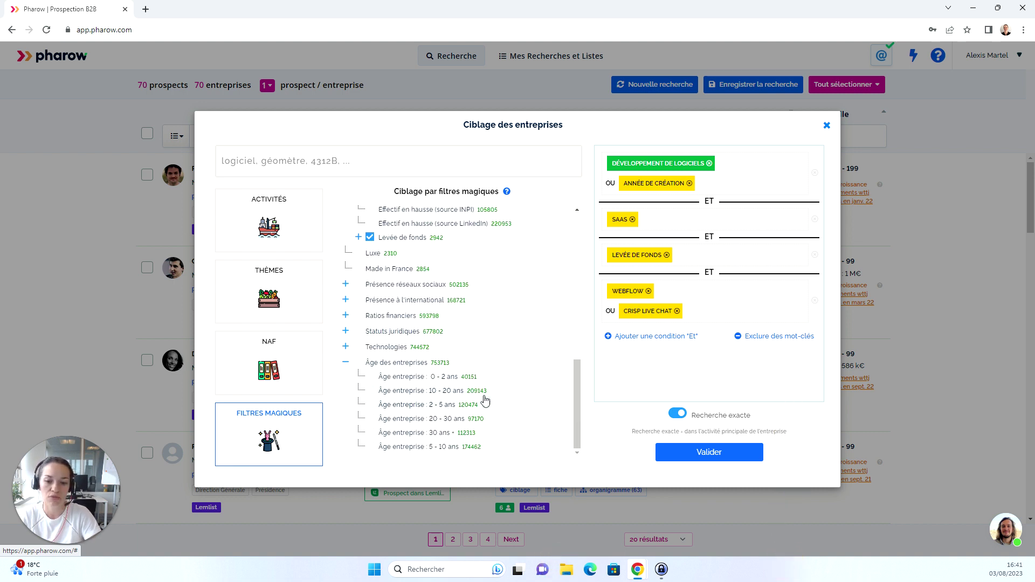
pyautogui.click(827, 125)
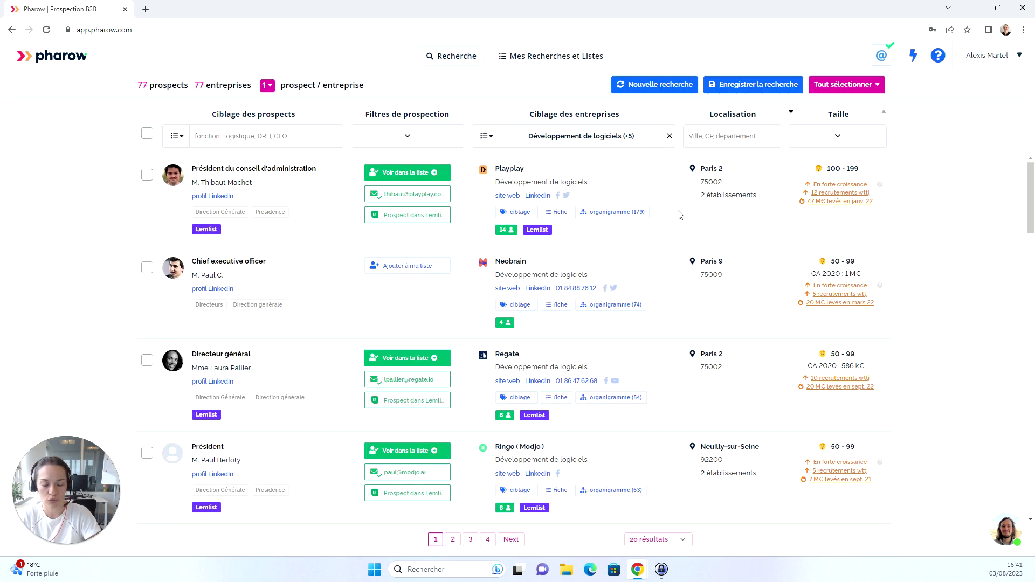
# Run a new search targeting several companies from the copied list of company website URLs and review the matching prospects
pyautogui.click(674, 91)
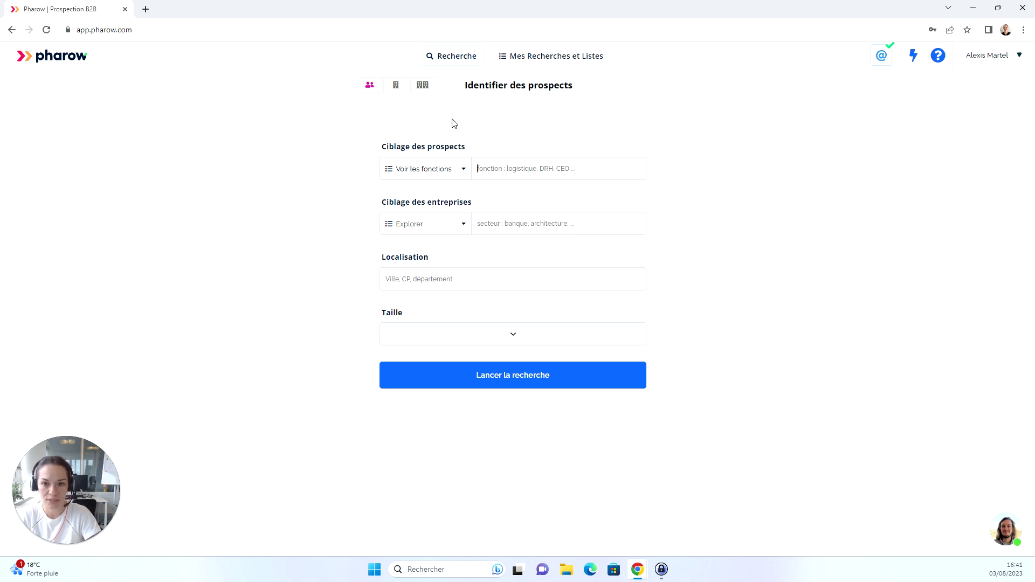
pyautogui.click(423, 86)
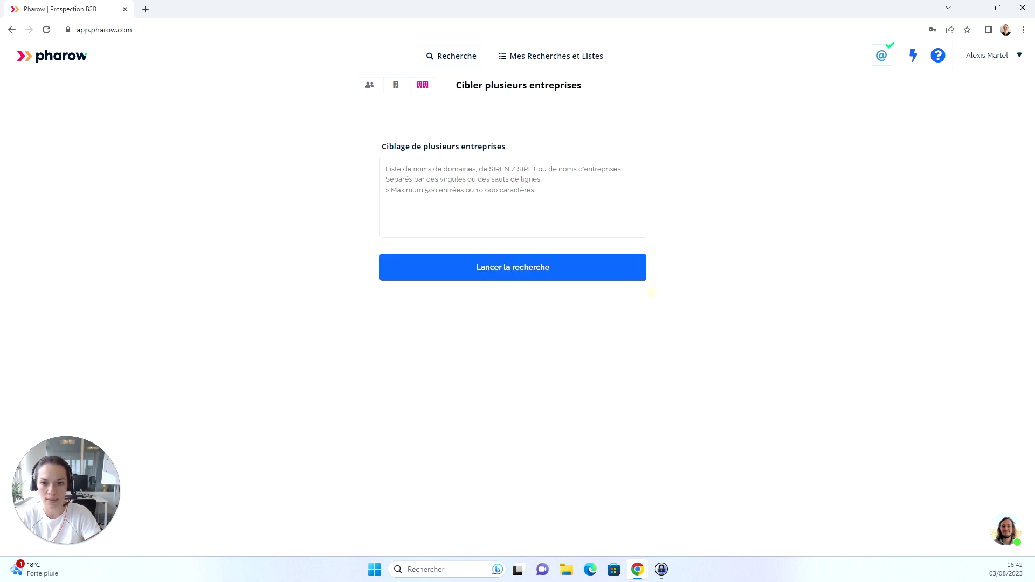
pyautogui.hotkey('ctrl', 'v')
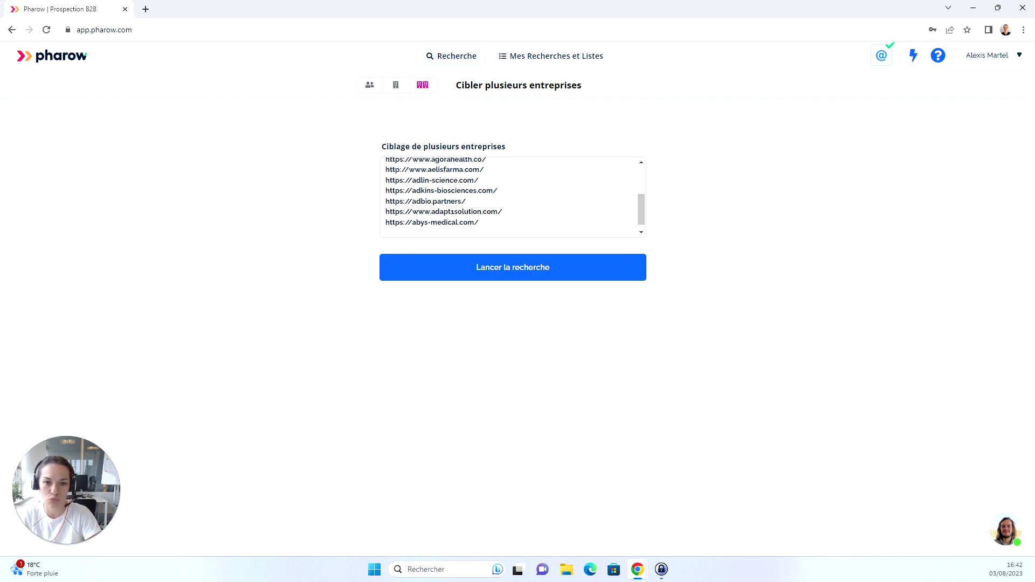
pyautogui.click(578, 279)
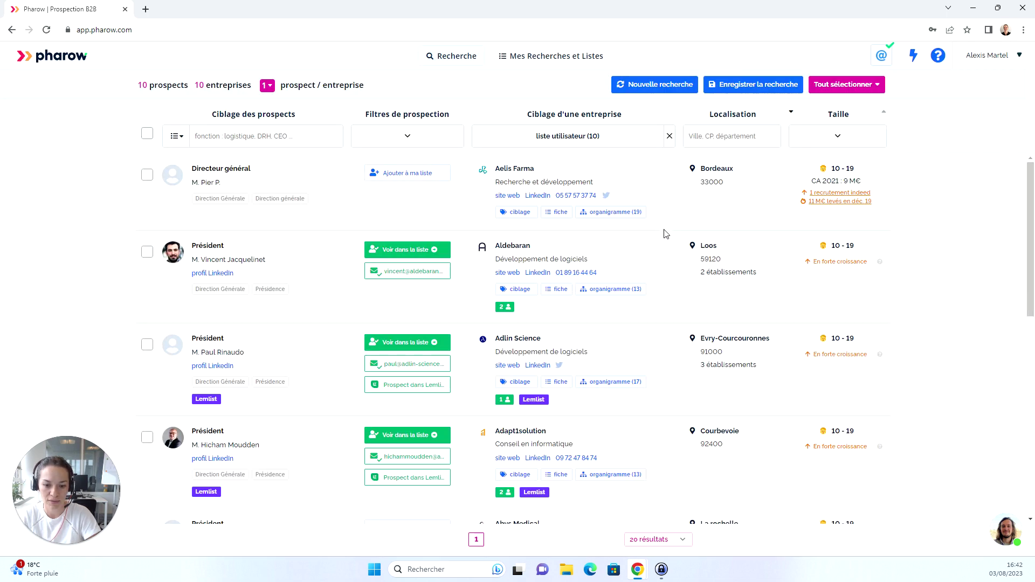
pyautogui.scroll(-3, 666, 231)
pyautogui.scroll(-1, 668, 238)
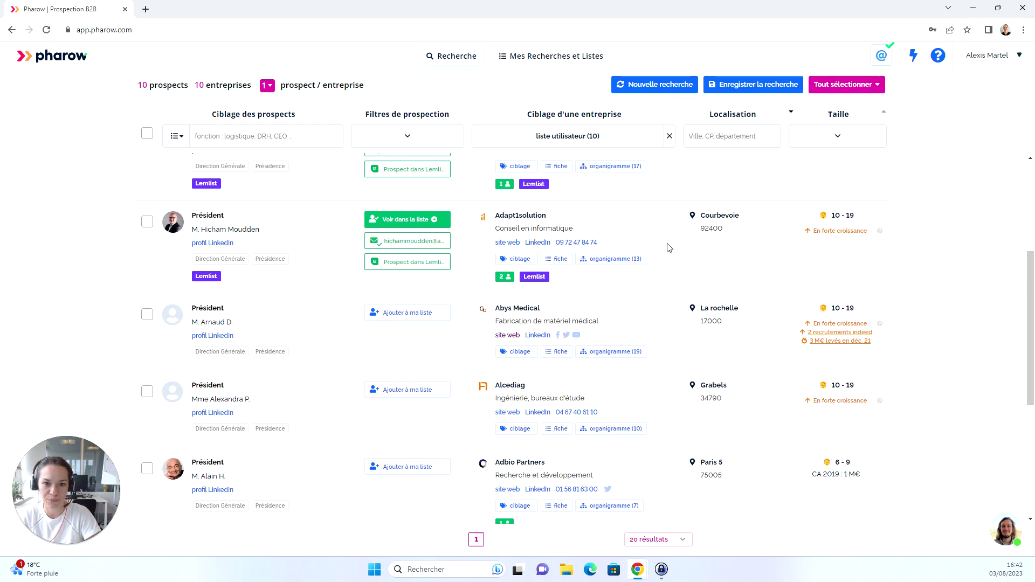